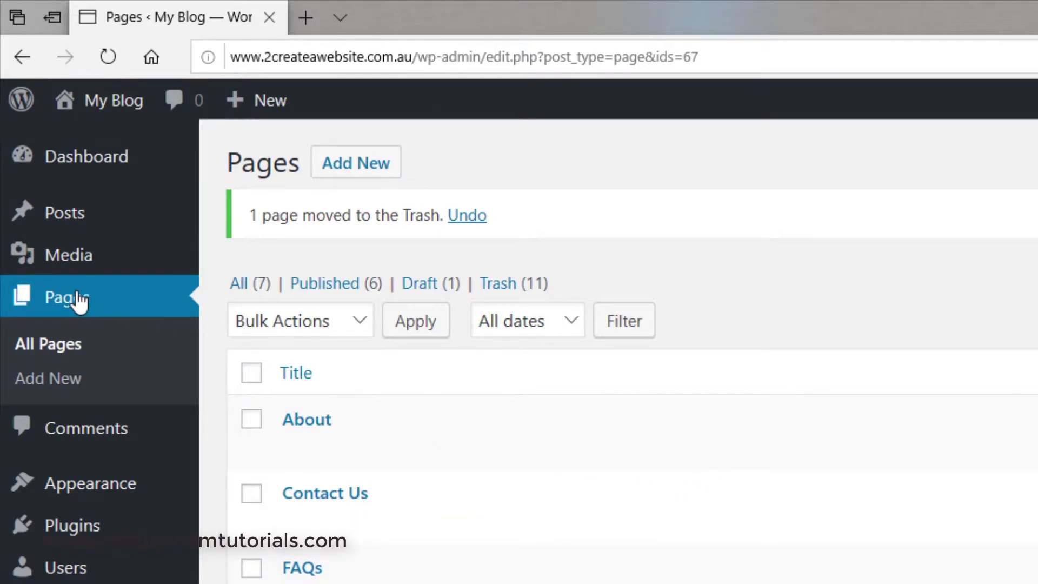
Start a new blank page with Add New under Pages
click(61, 385)
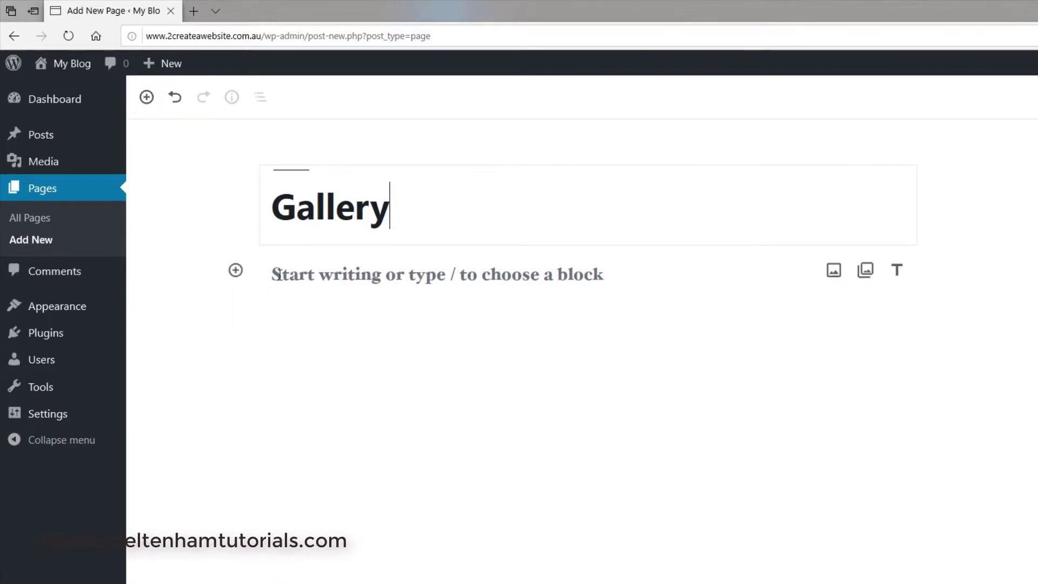
Insert a Gallery block from the Most Used blocks beneath the 'Gallery' title
click(236, 273)
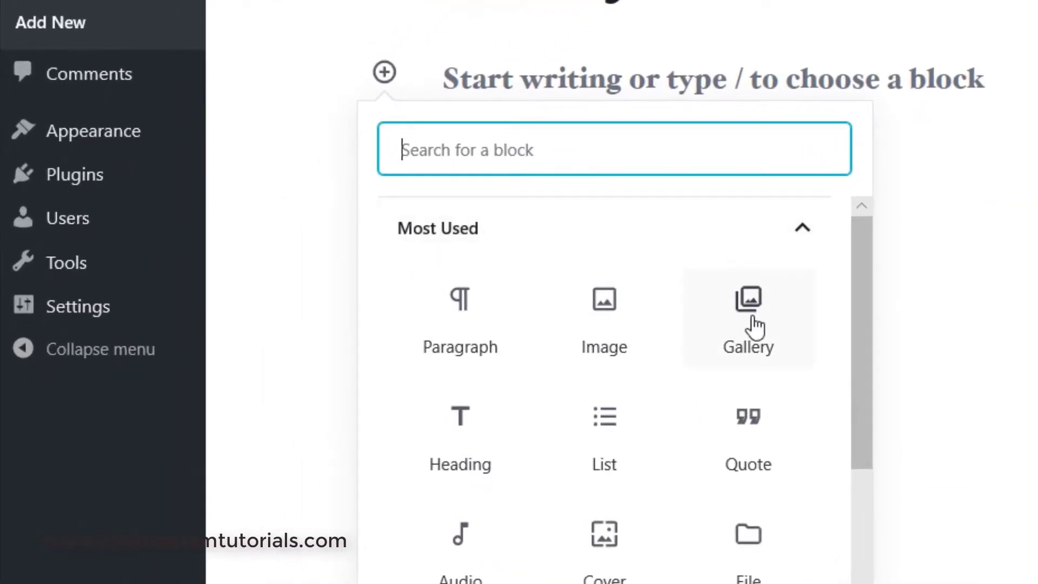
click(734, 327)
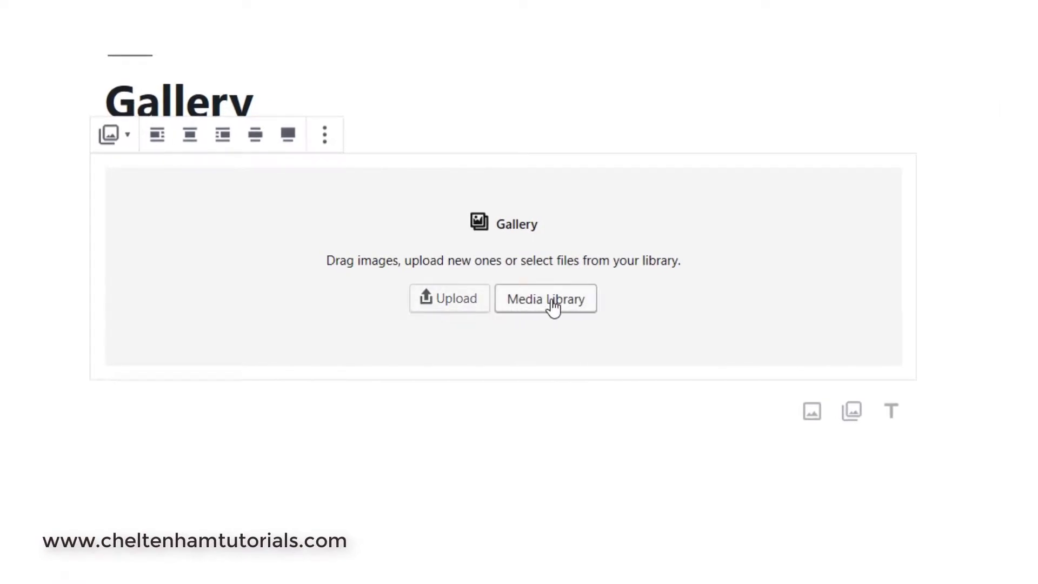
Fill the Gallery block with all 14 Media Library images, selected first through last
click(553, 306)
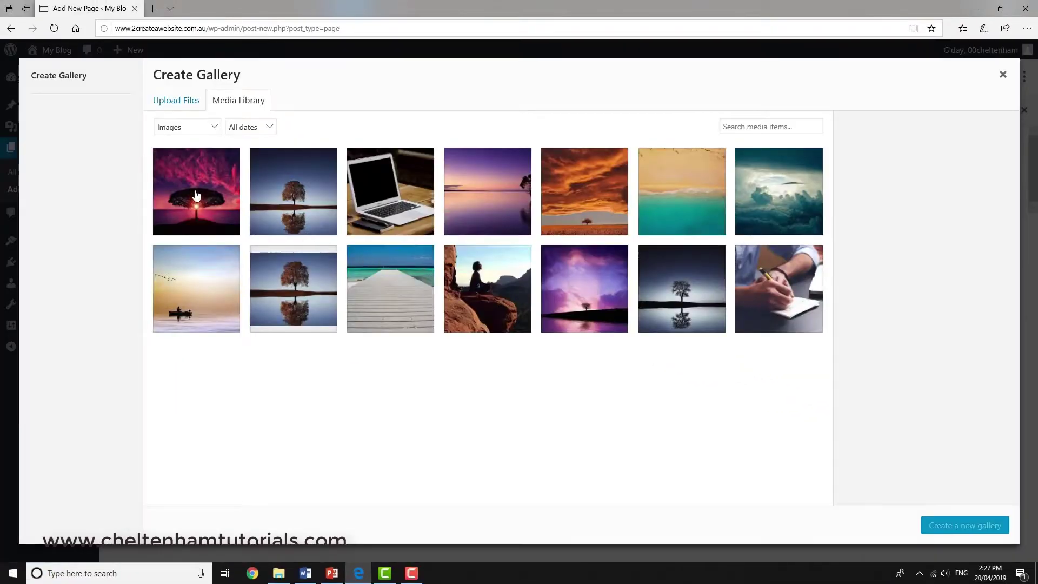
click(197, 196)
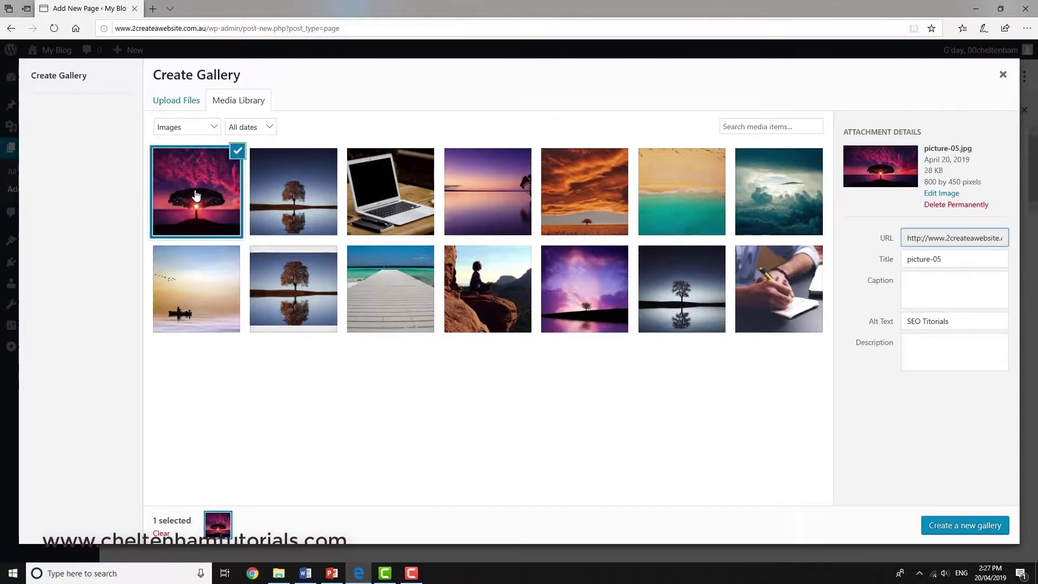
shift+click(777, 304)
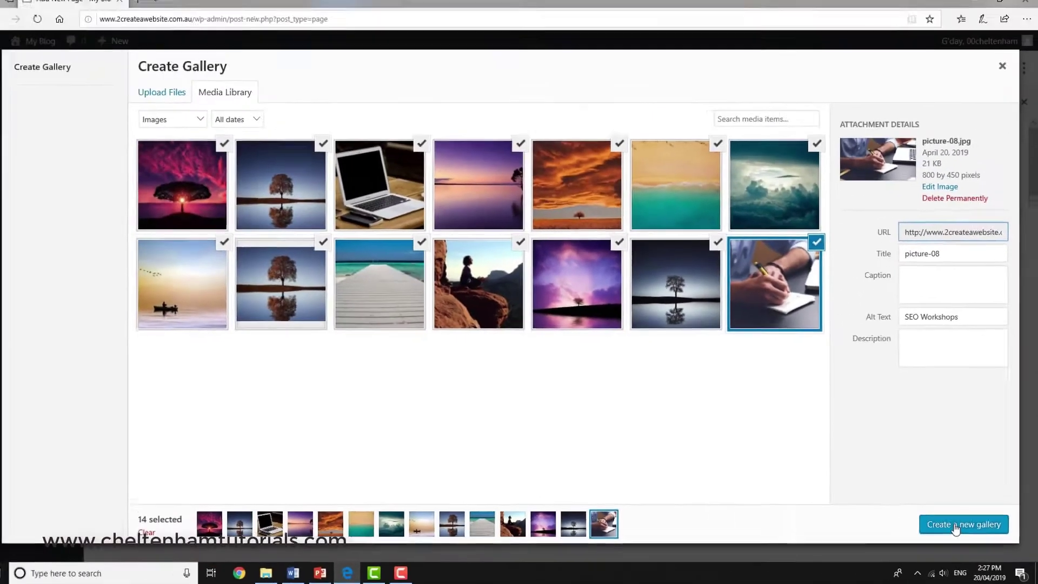
click(861, 464)
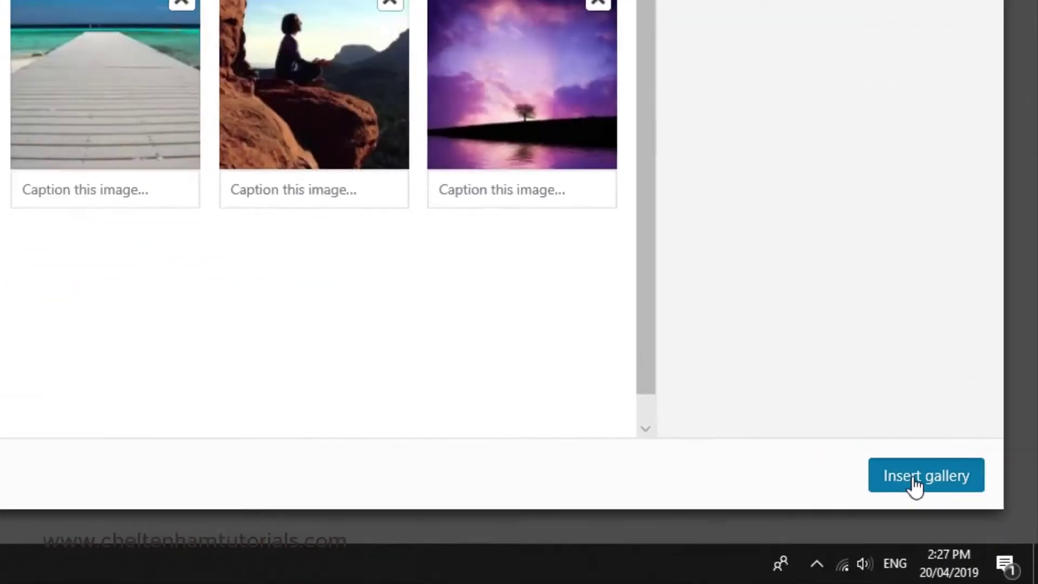
click(859, 441)
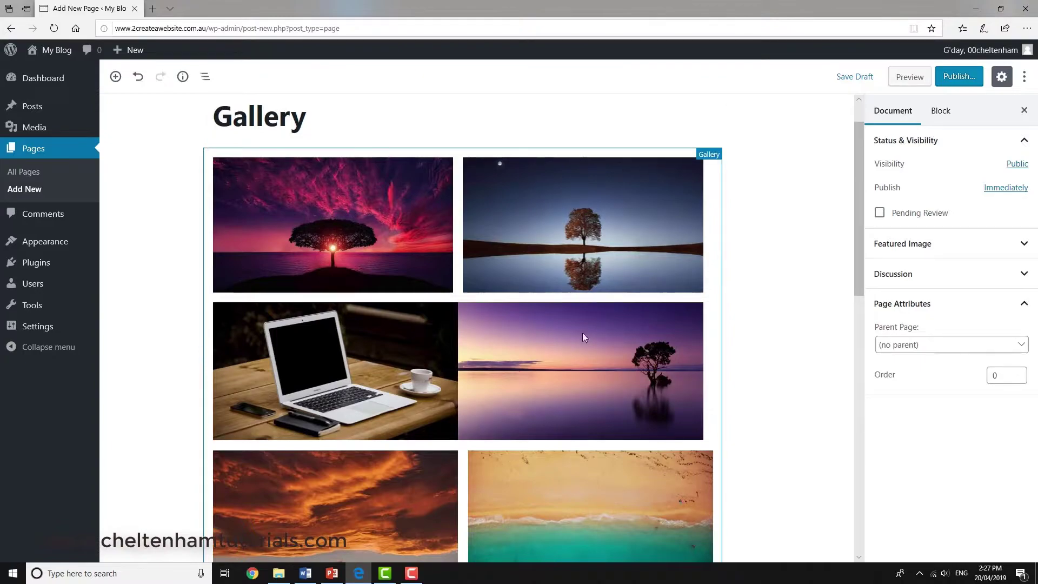
Select the red-sky tree sunset image in the gallery and remove it
click(618, 317)
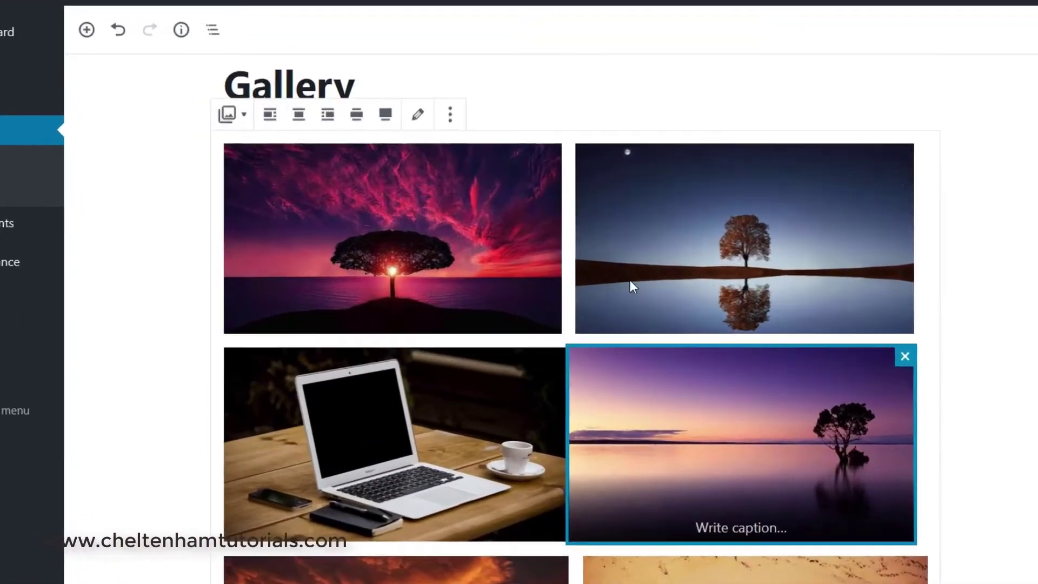
click(506, 266)
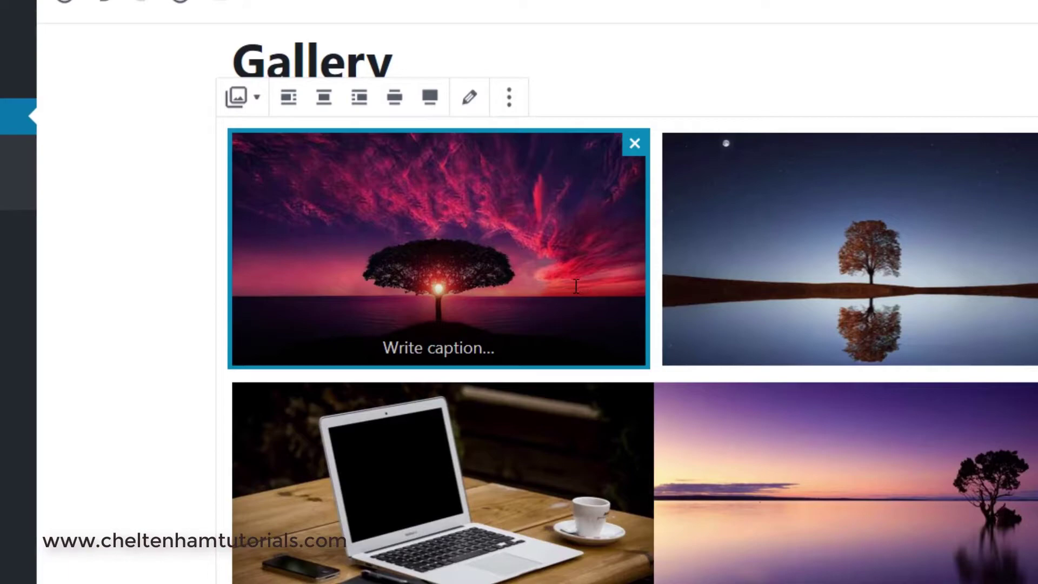
click(634, 144)
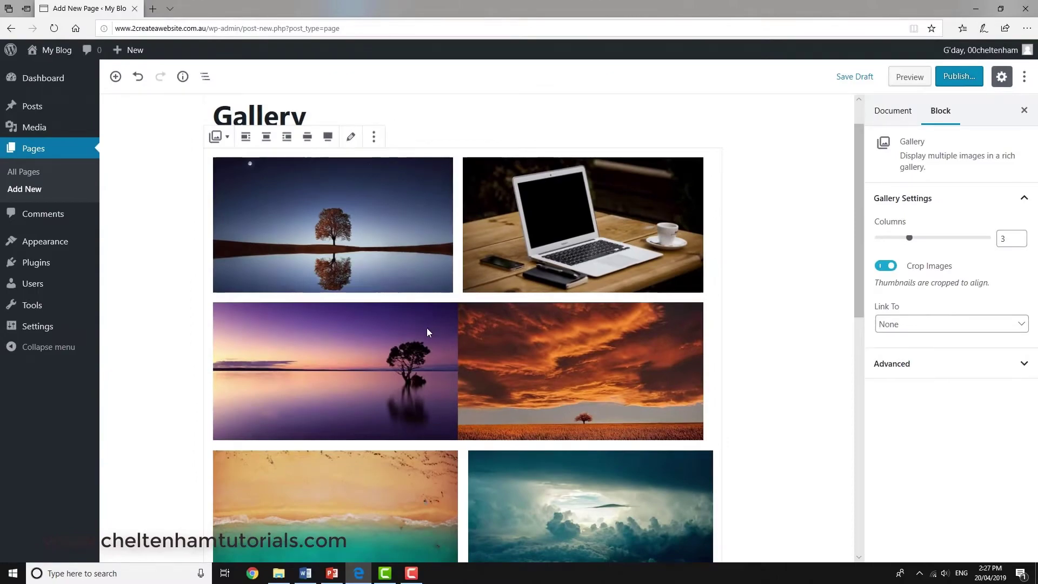
scroll(427, 329, down, 7)
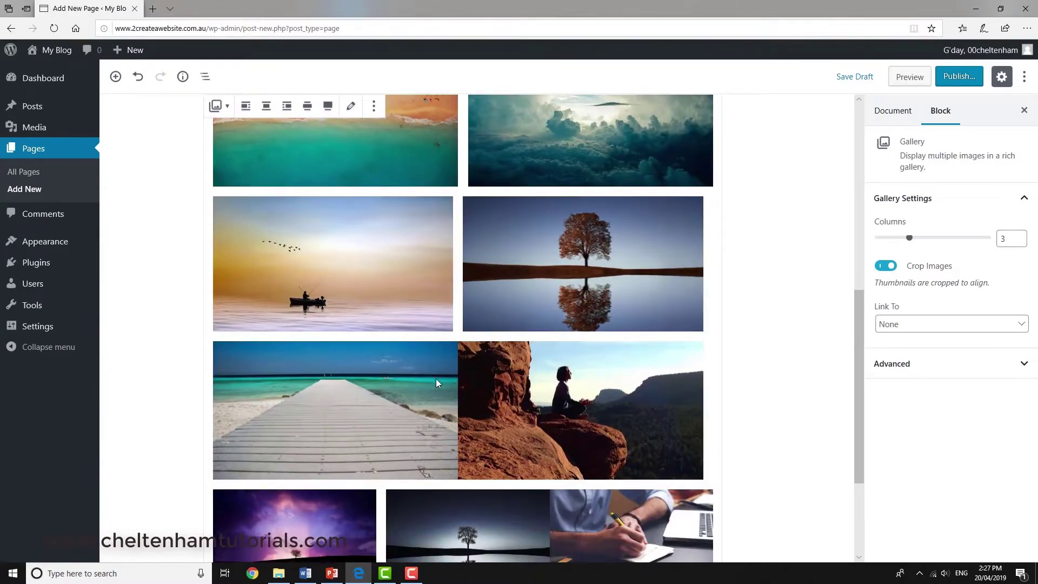
scroll(676, 307, up, 2)
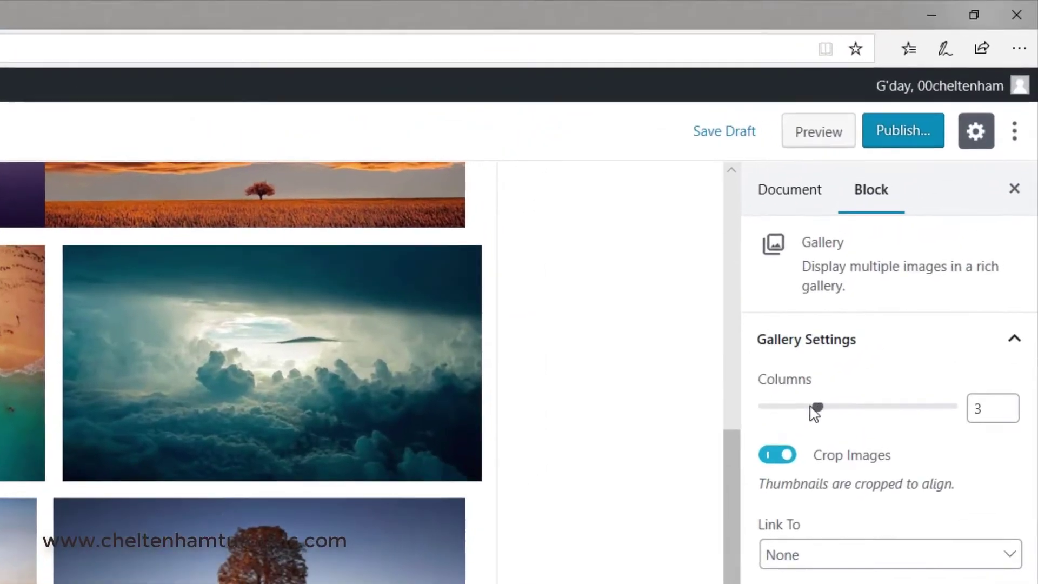
Try several Columns slider values in Gallery Settings, settling on 4 columns
drag(819, 409, 795, 411)
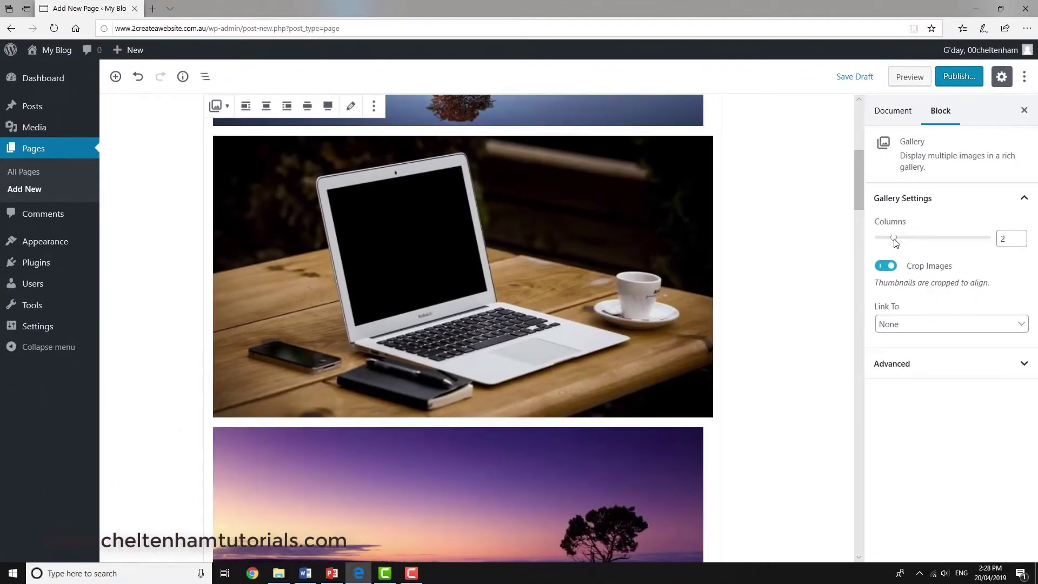
click(915, 242)
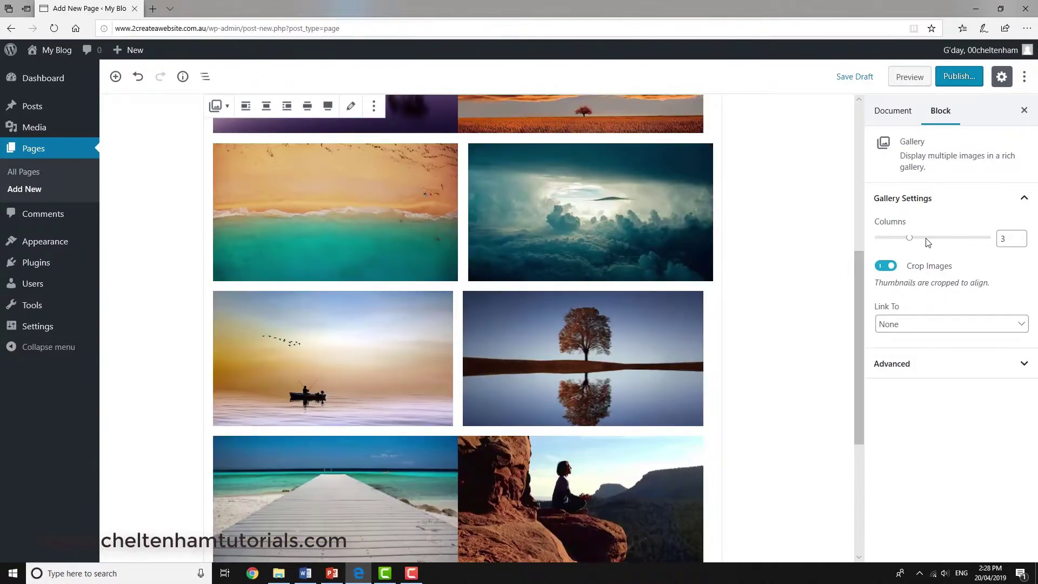
click(926, 239)
click(950, 238)
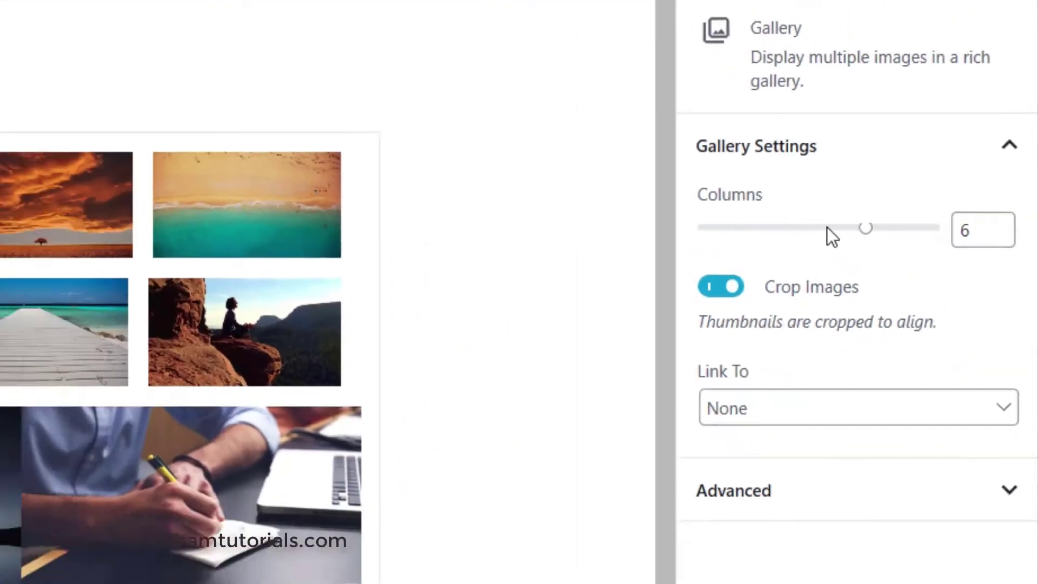
click(762, 232)
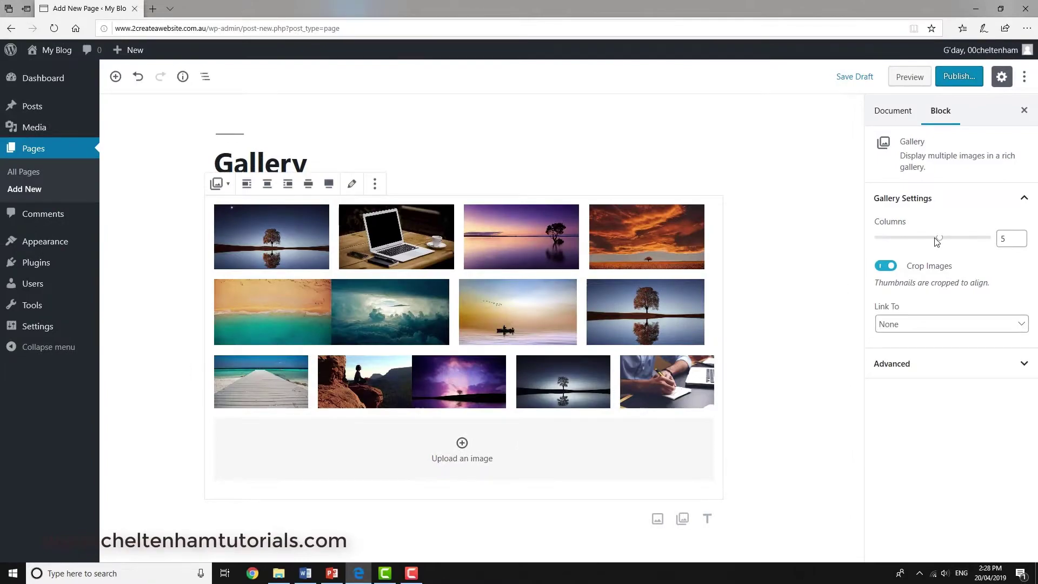
drag(937, 241, 928, 242)
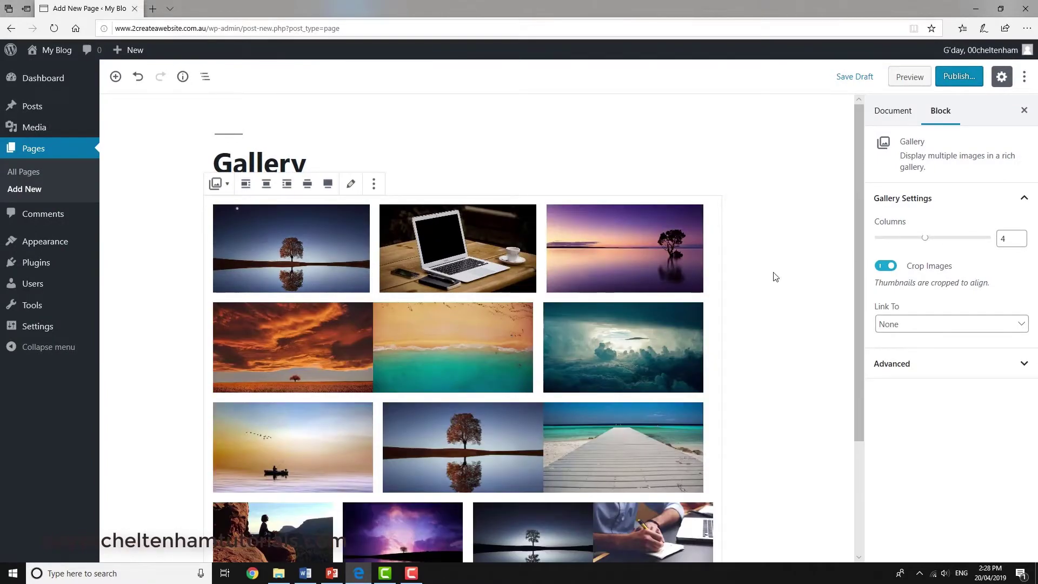
scroll(773, 279, down, 2)
scroll(772, 282, up, 1)
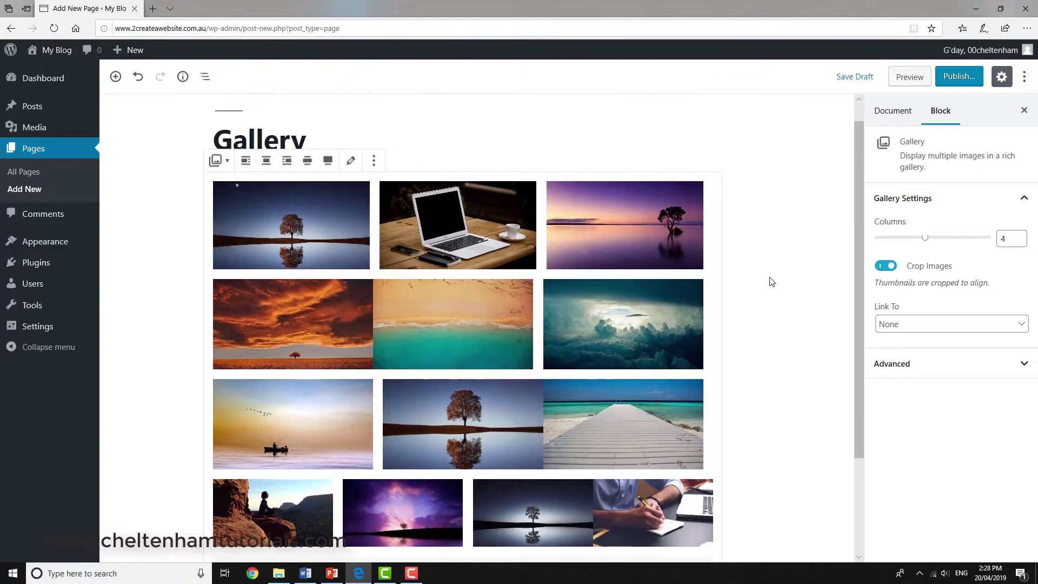
scroll(771, 282, up, 1)
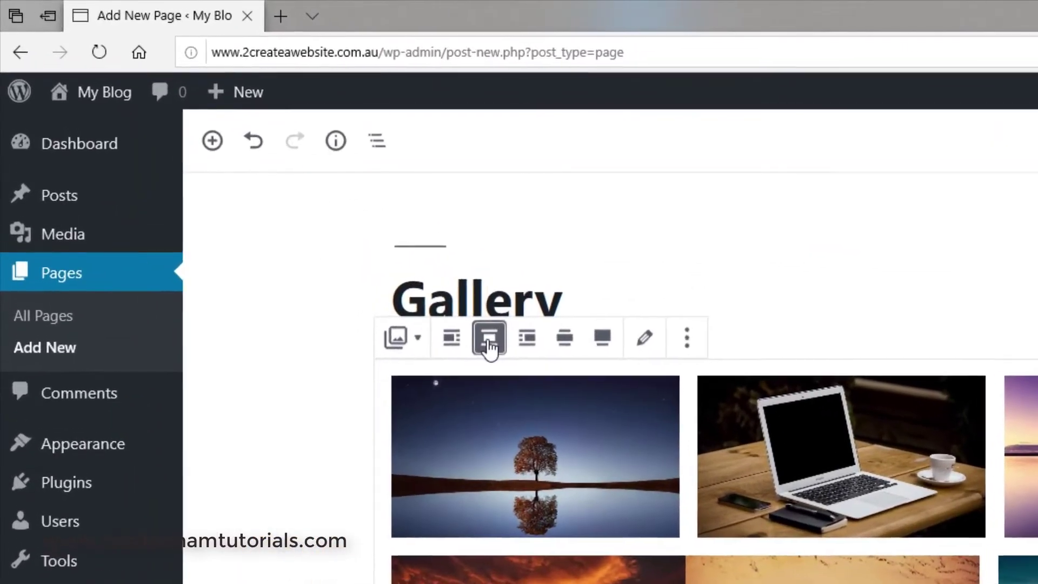
click(351, 248)
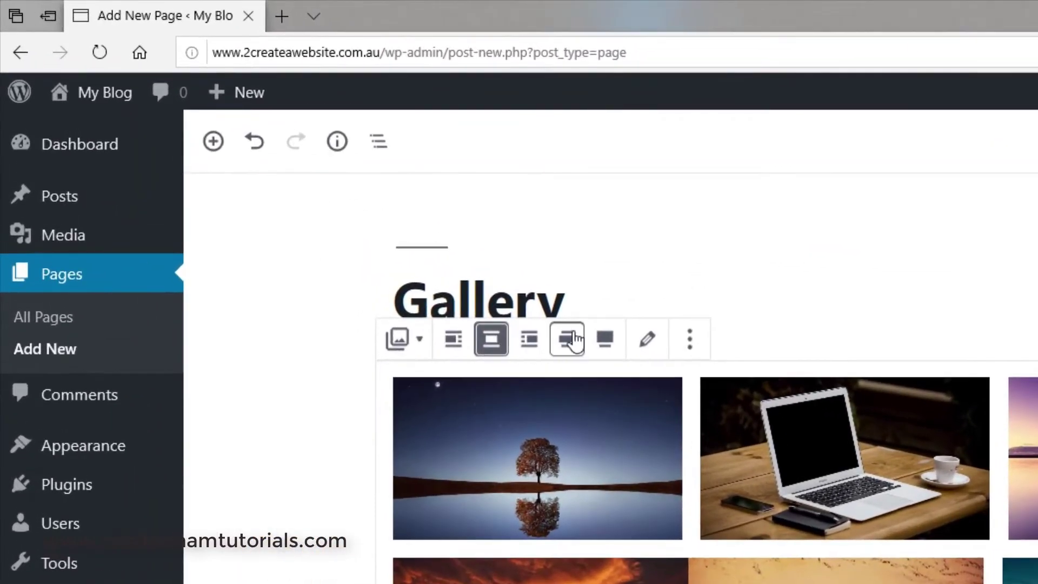
click(432, 241)
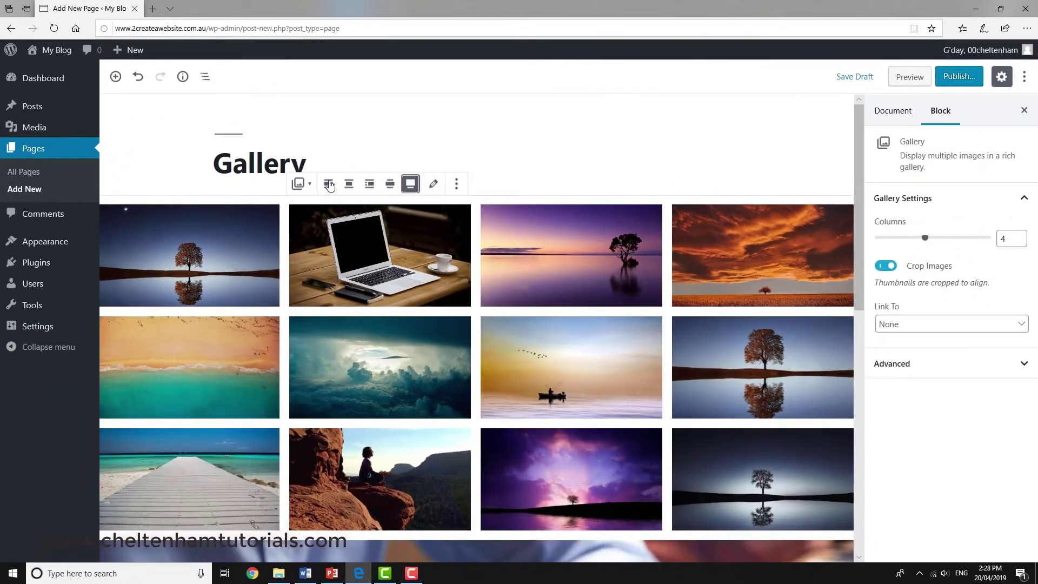
click(369, 184)
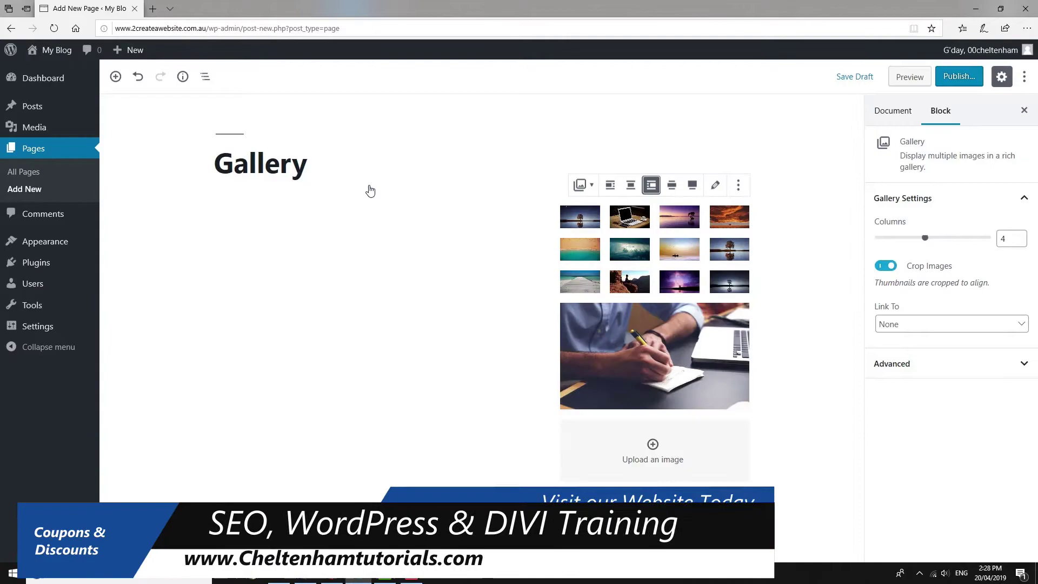
click(639, 186)
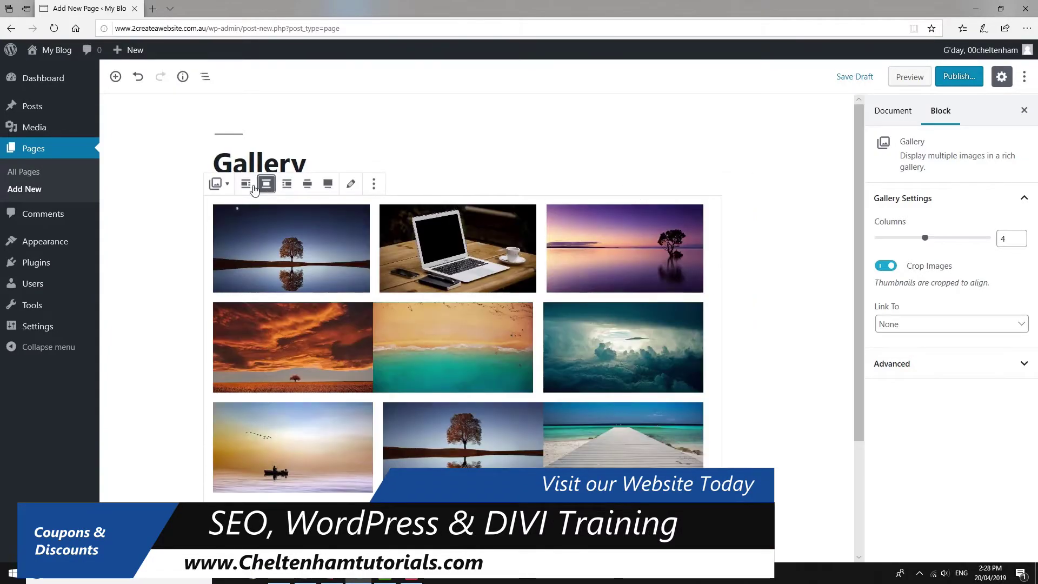
click(328, 184)
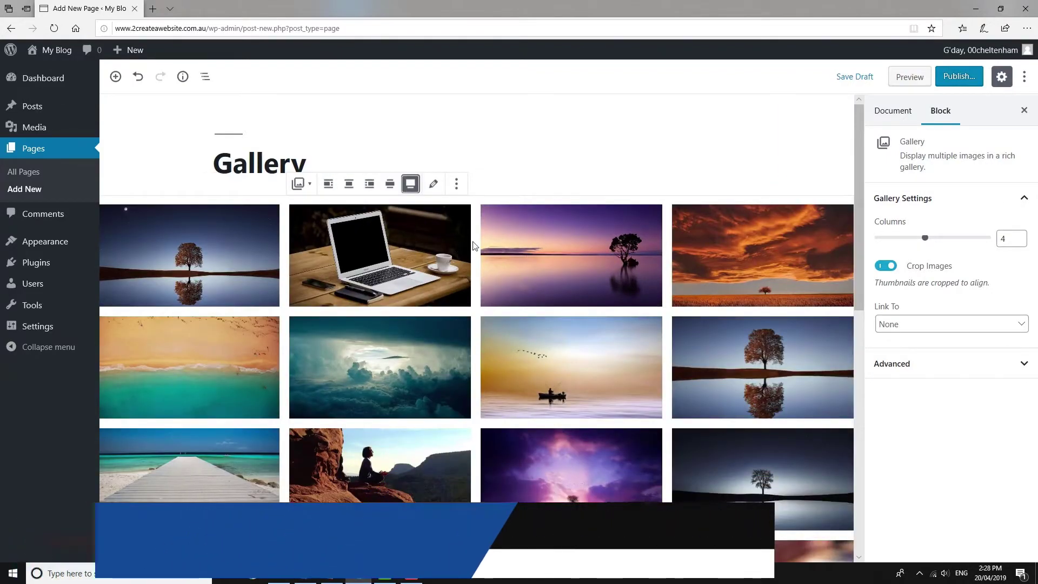
scroll(495, 243, down, 4)
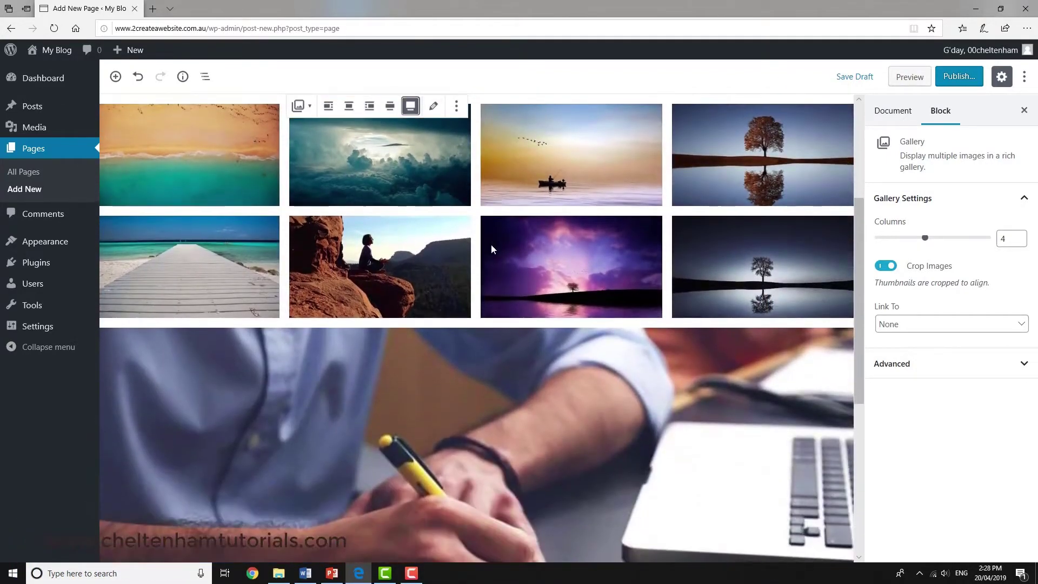
scroll(489, 245, down, 5)
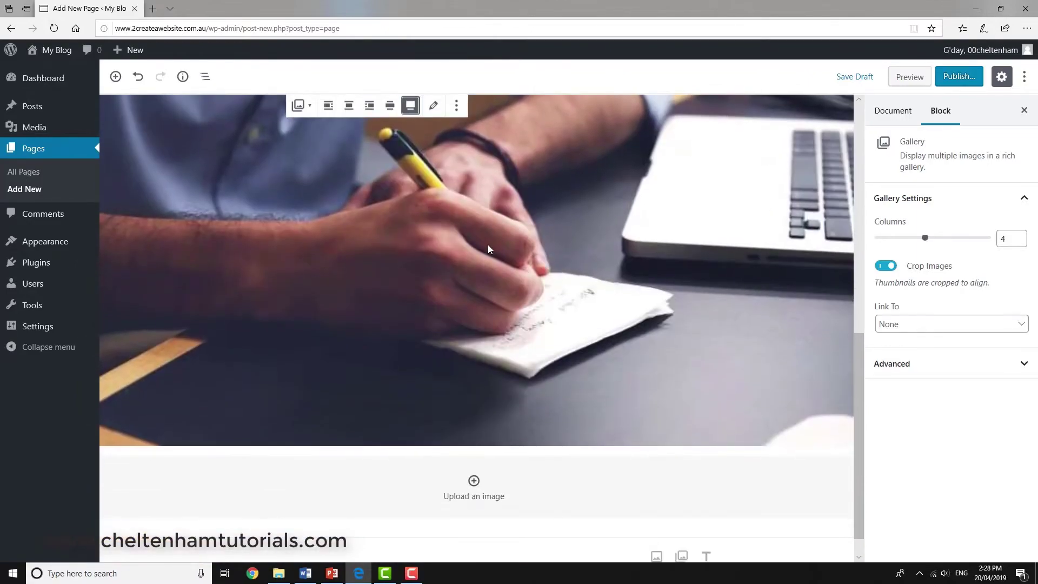
scroll(487, 245, up, 9)
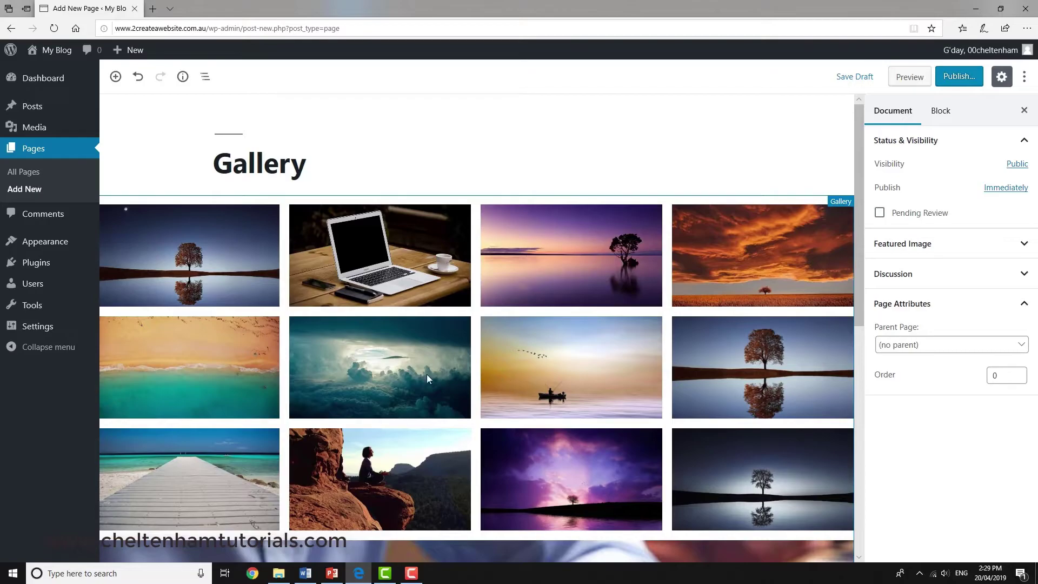
click(403, 364)
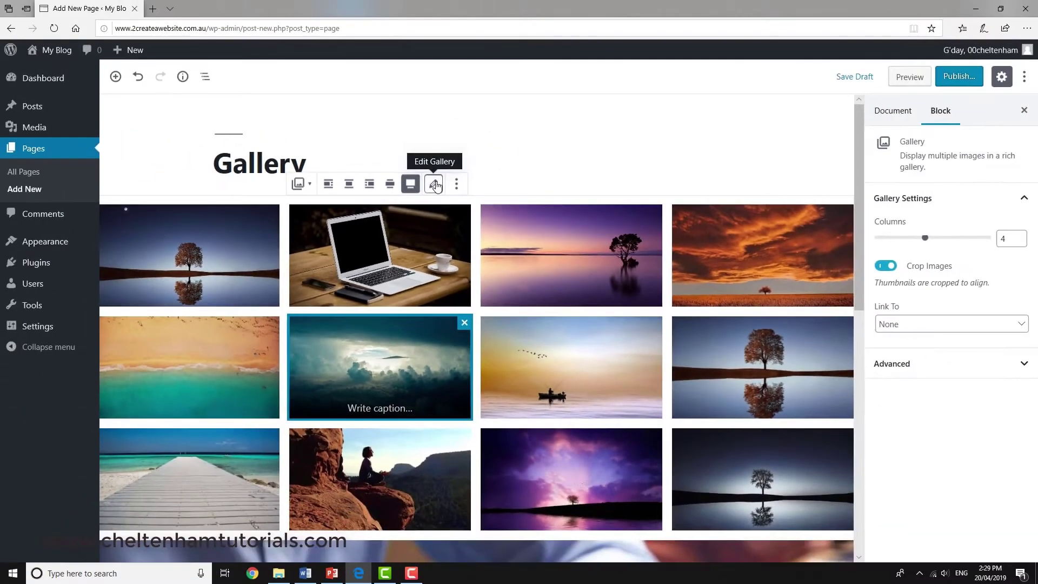
Reorder the gallery so the writing-hand photo leads, drop the purple-sky image, and update
click(493, 140)
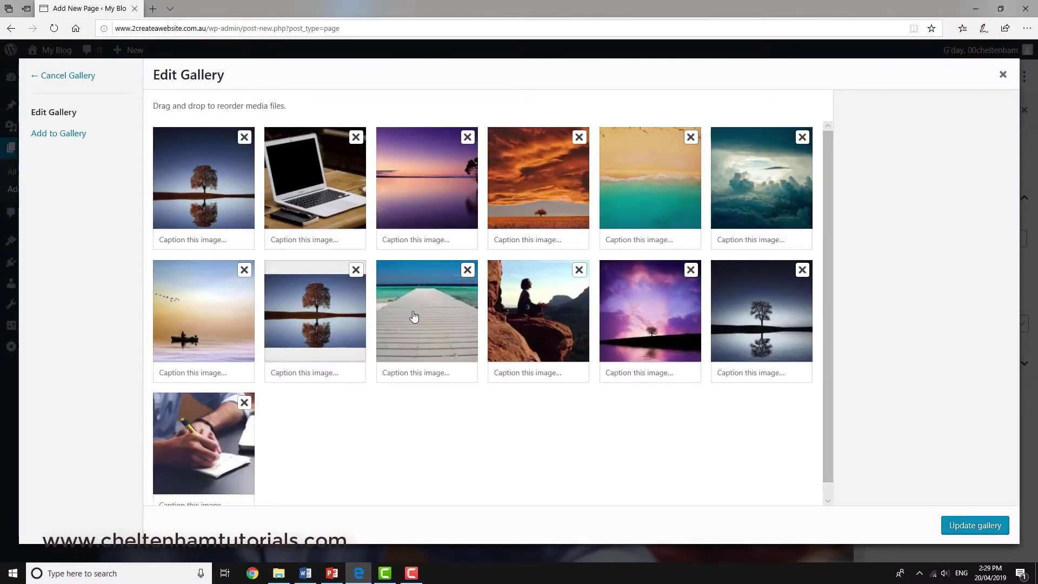
drag(414, 317, 301, 327)
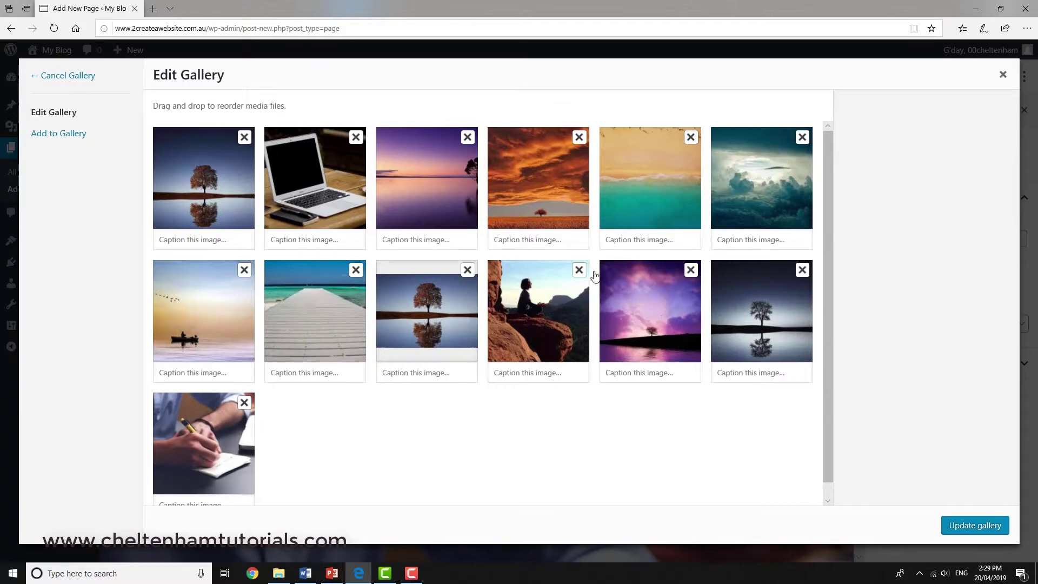
drag(651, 179, 529, 190)
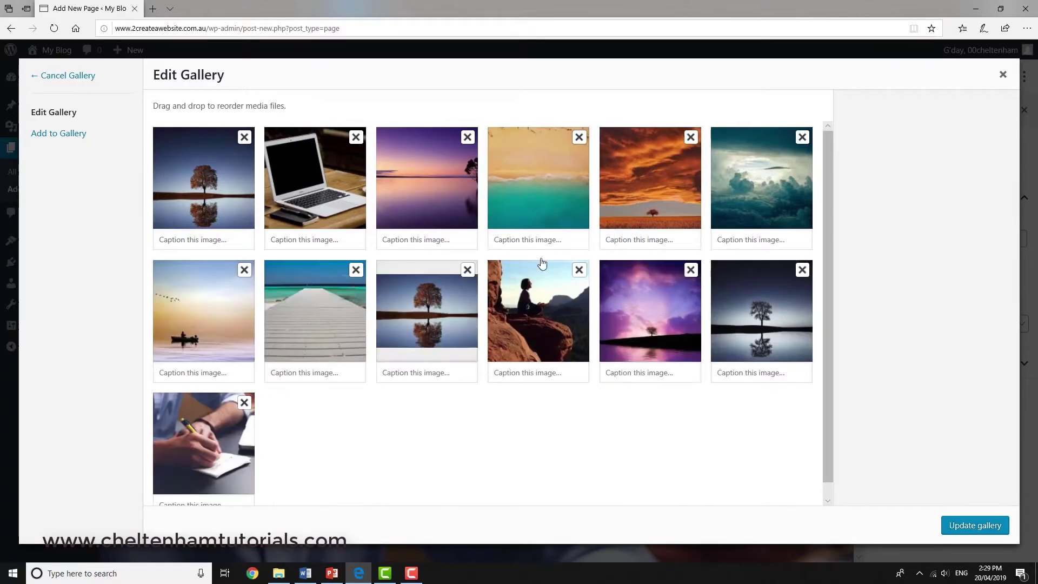
drag(203, 444, 204, 186)
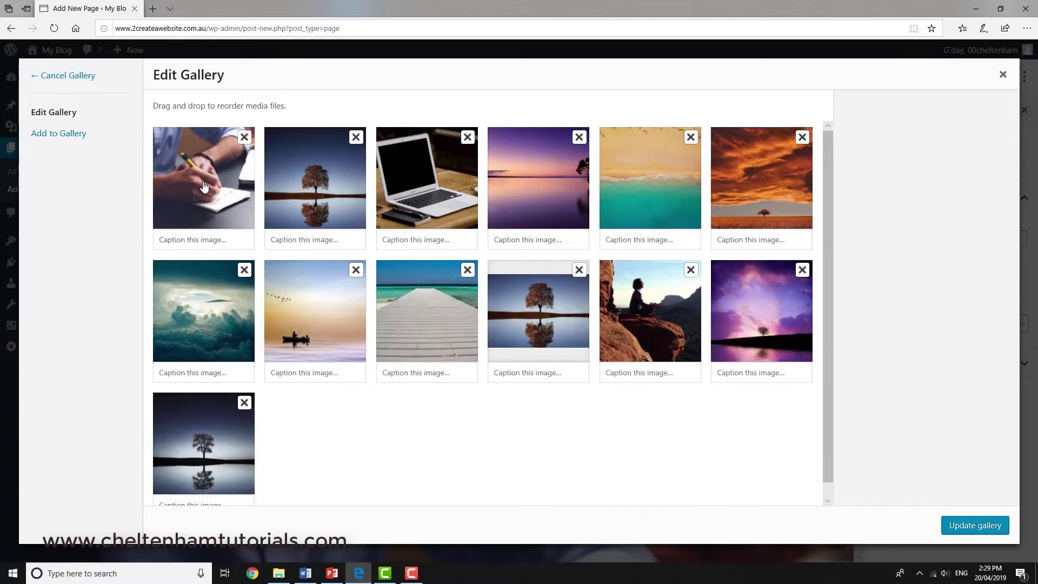
click(803, 271)
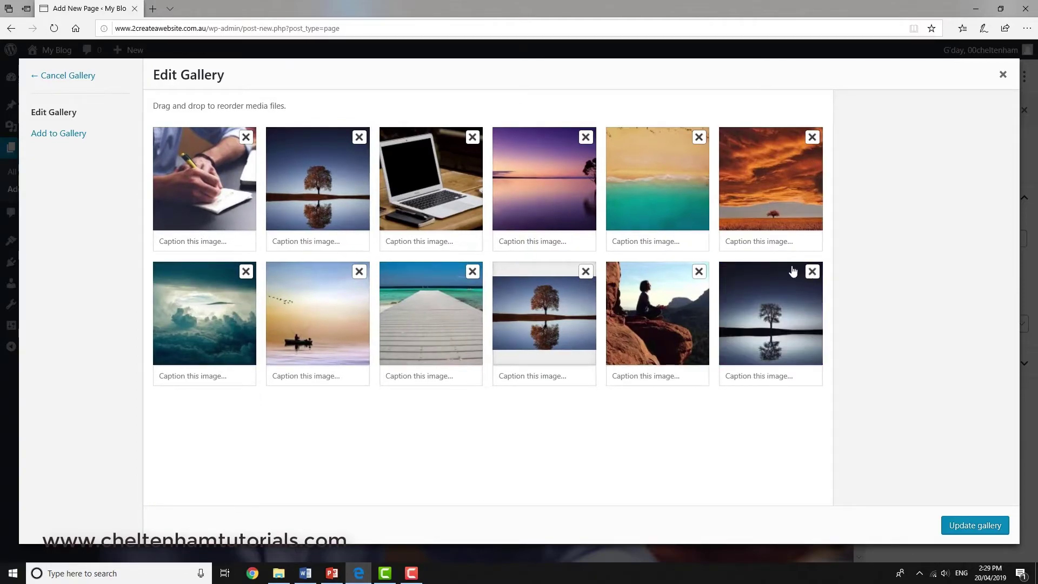
click(975, 526)
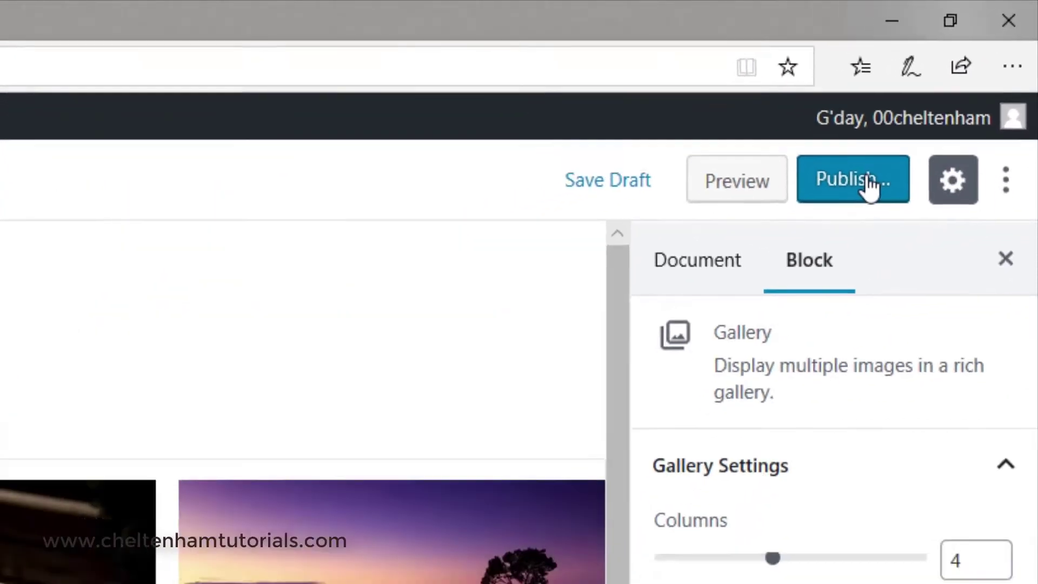
Publish the Gallery page and confirm in the pre-publish panel
click(835, 226)
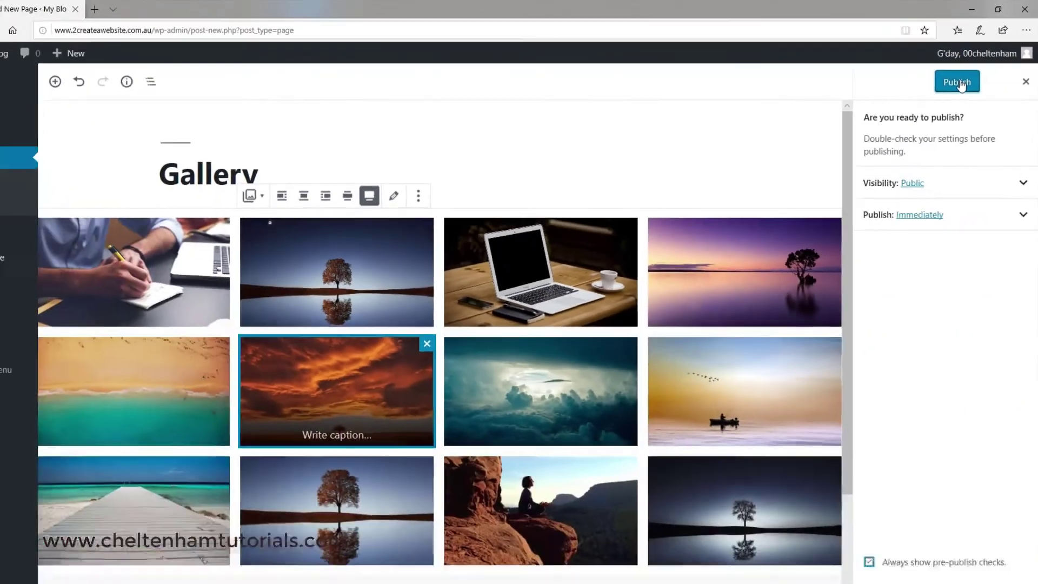
click(961, 81)
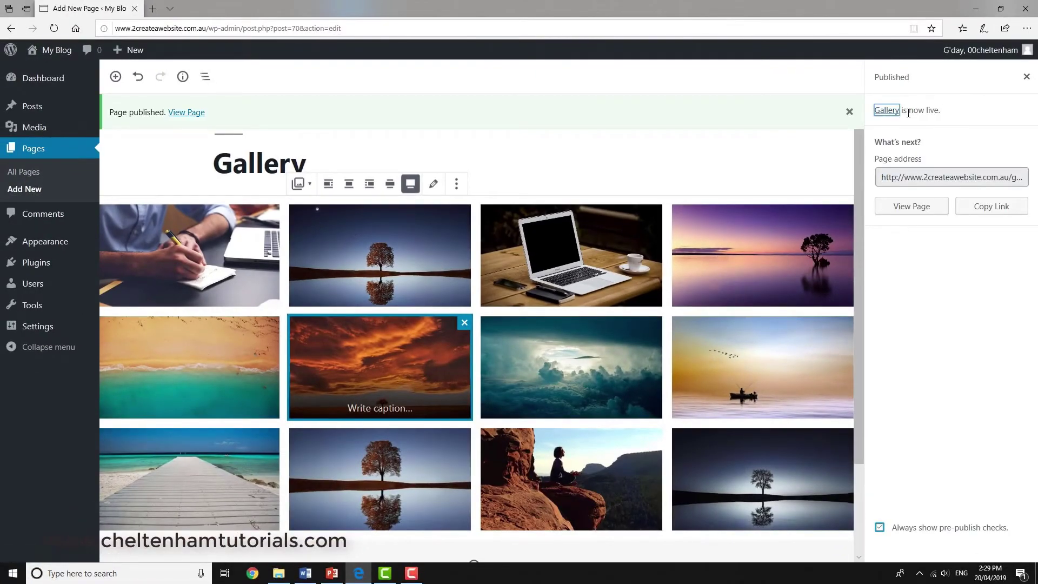
mouse_move(52, 52)
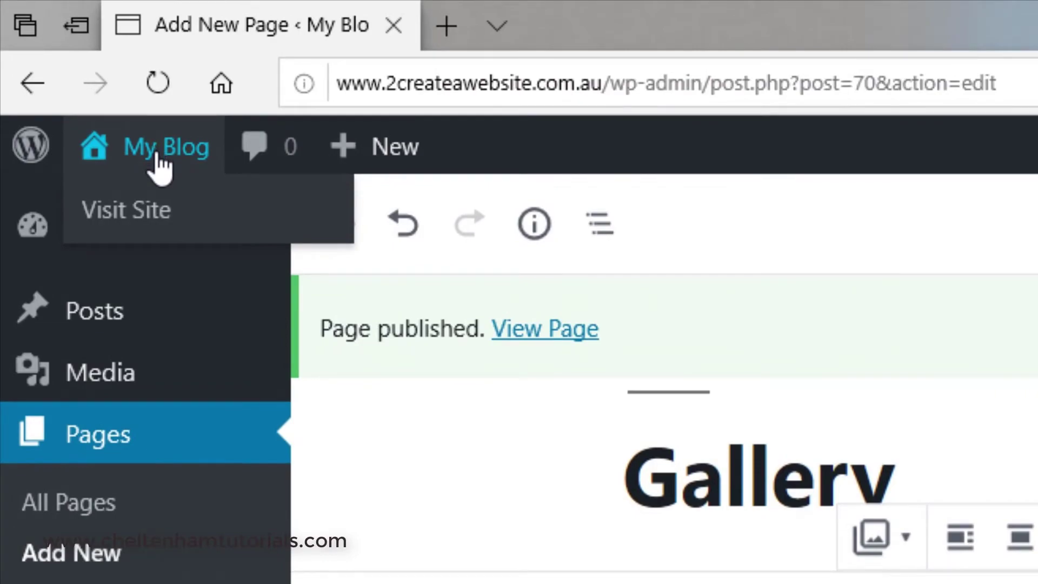
Visit the live site's home page via My Blog, then return to the Dashboard
click(157, 154)
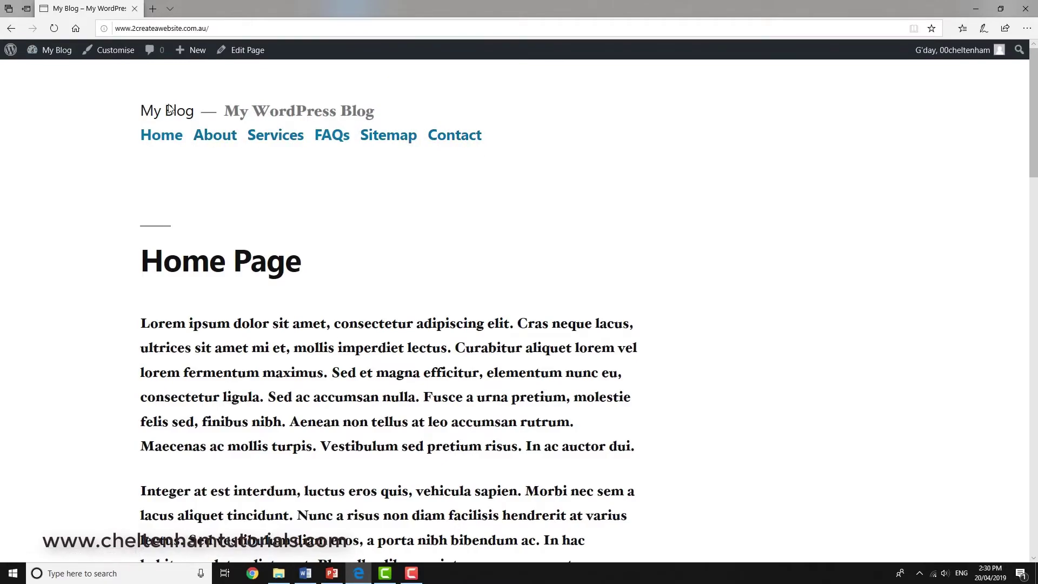
click(66, 54)
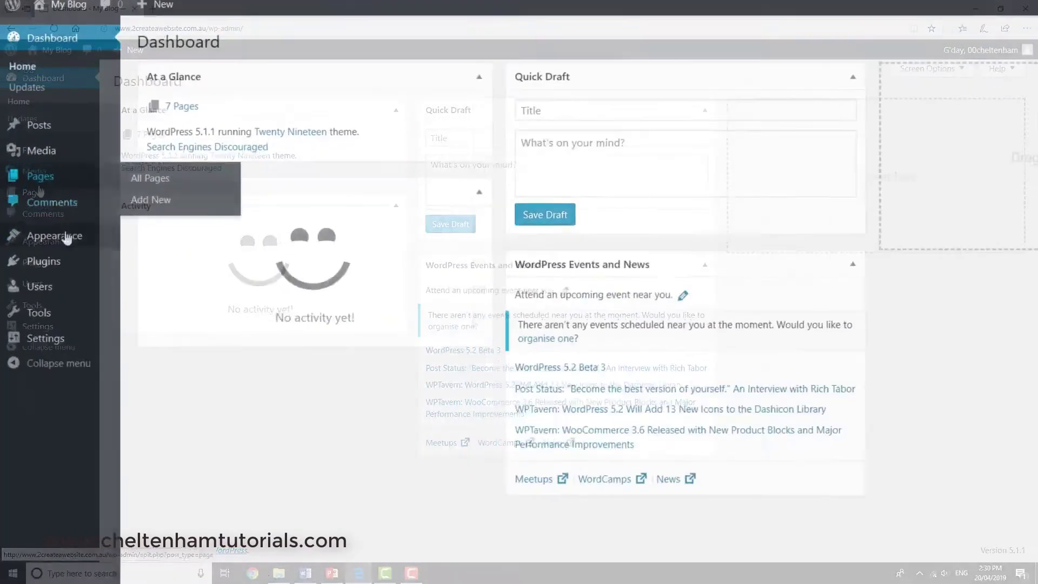
mouse_move(55, 242)
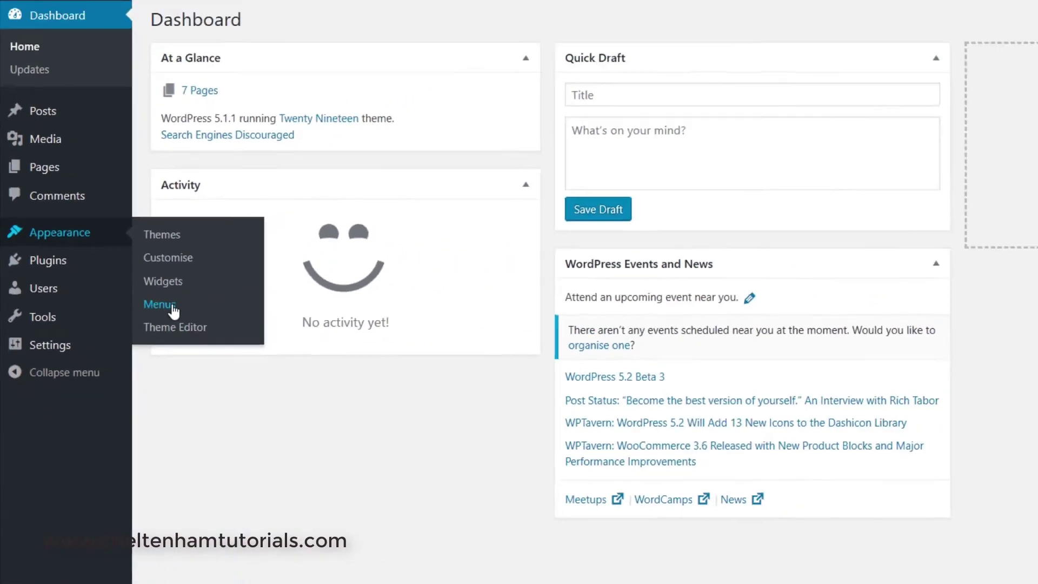
Add the Gallery page to the menu between Sitemap and Contact, then view the live site
click(172, 306)
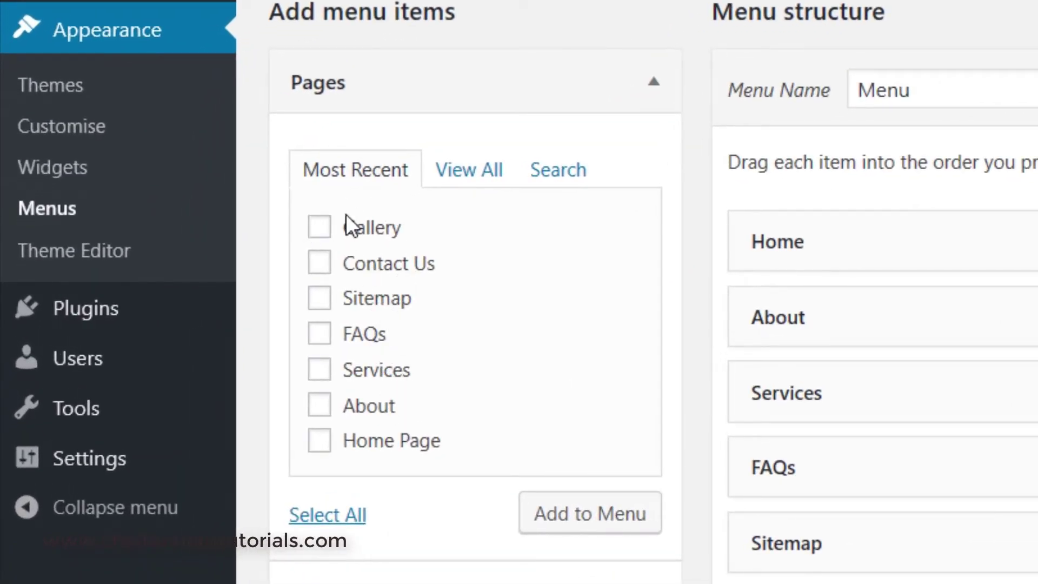
click(320, 227)
click(571, 514)
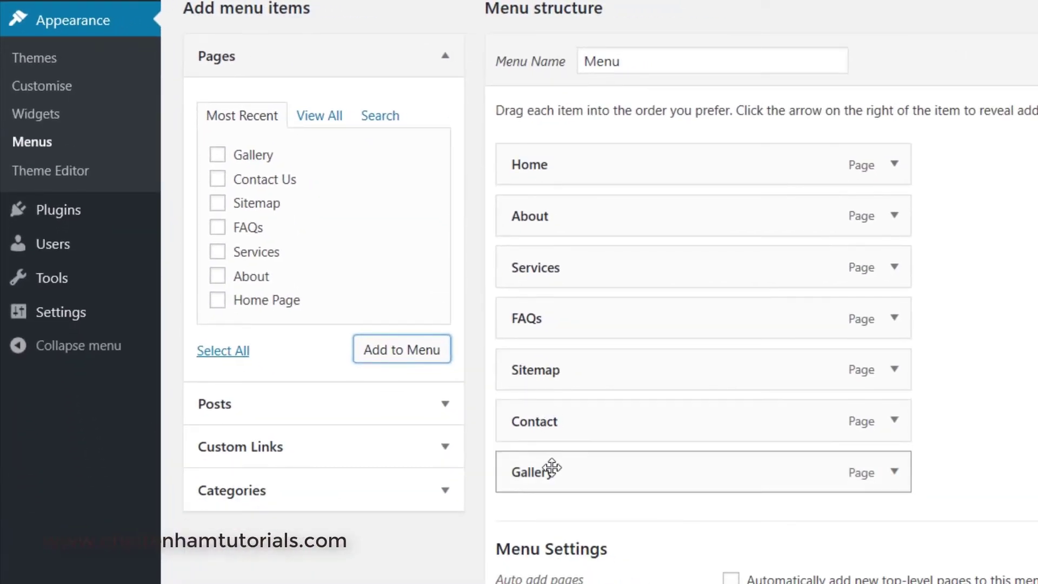
drag(554, 465, 544, 420)
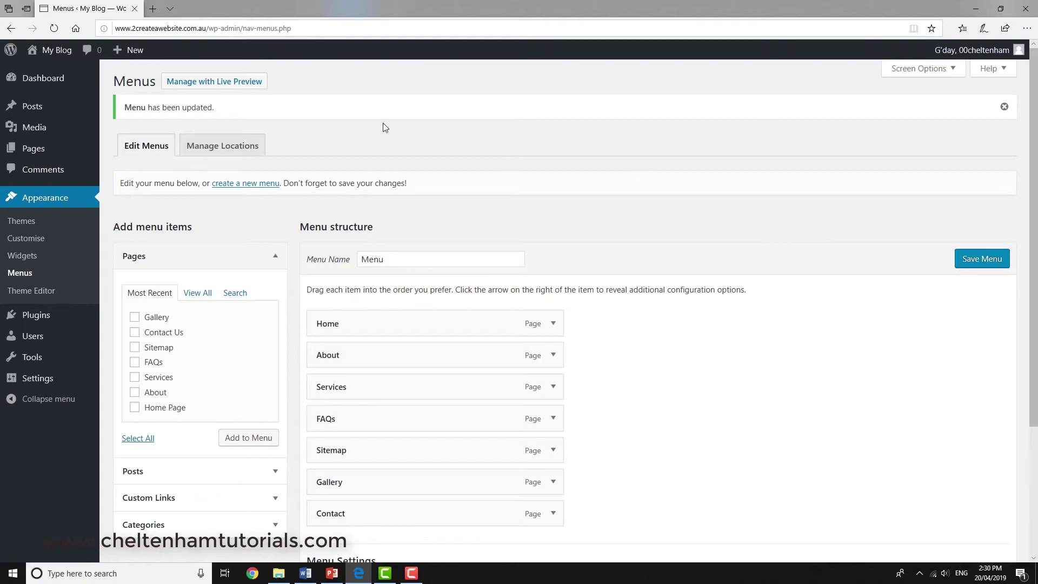
click(58, 54)
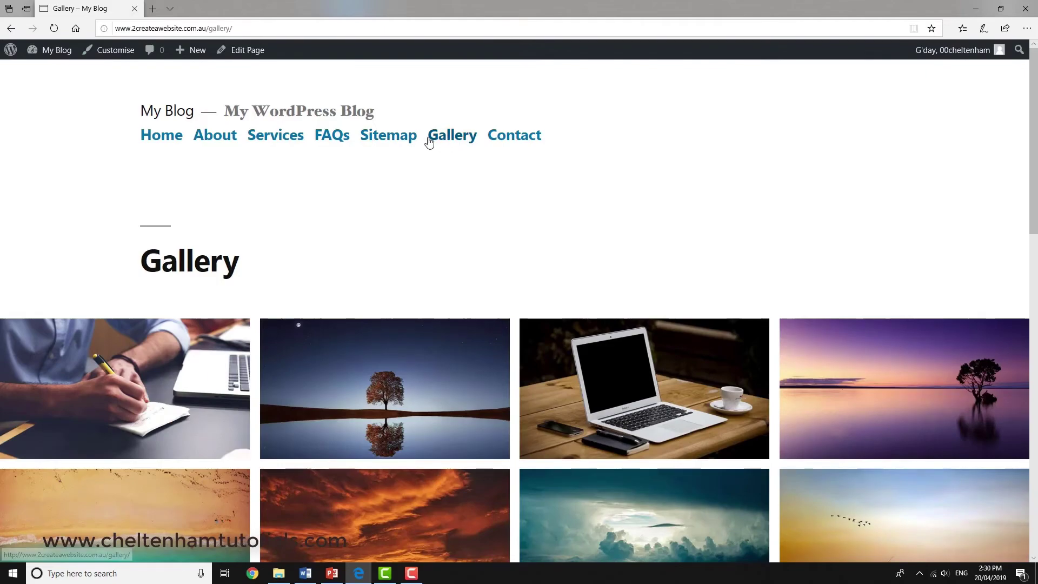
Browse the Sitemap, FAQs and home pages from the site menu and scroll through the page
click(393, 140)
click(331, 136)
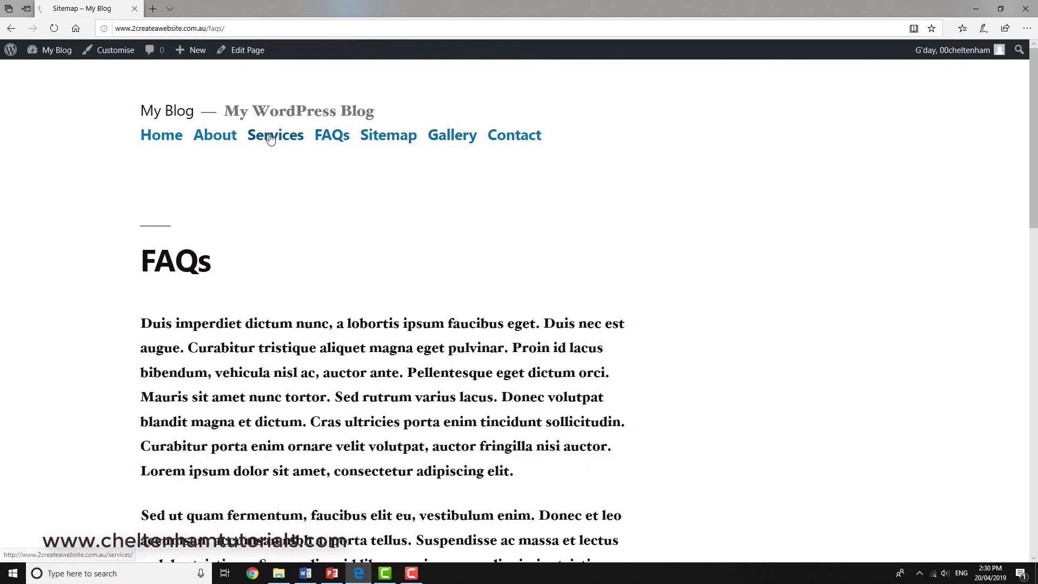
click(179, 136)
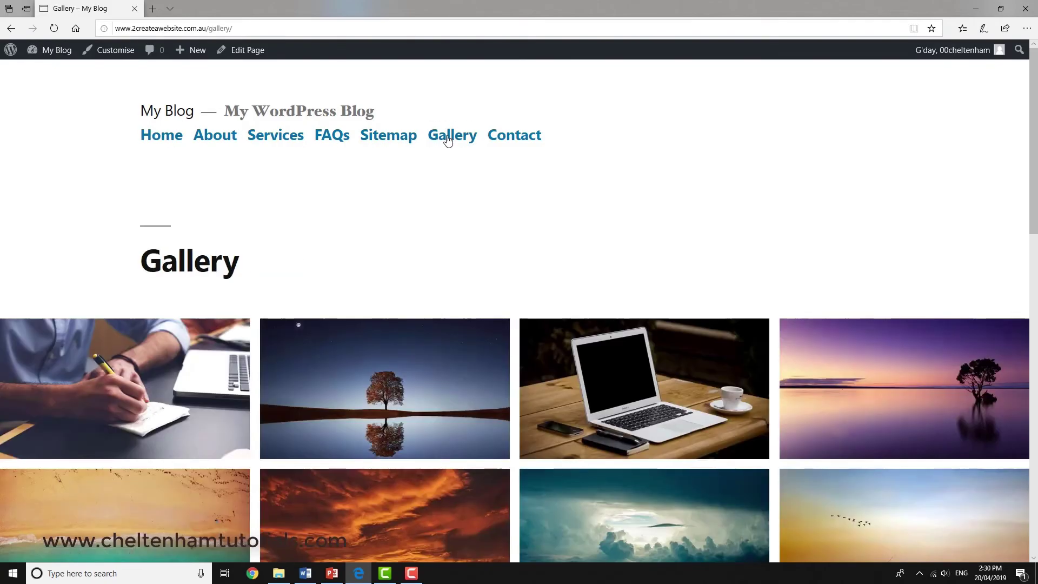
scroll(438, 231, down, 7)
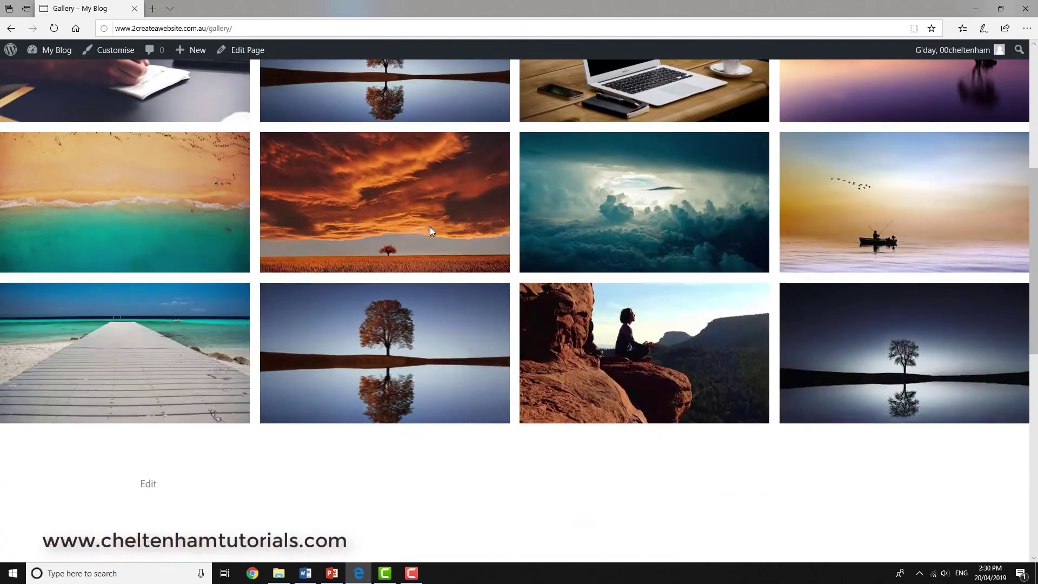
scroll(430, 231, up, 7)
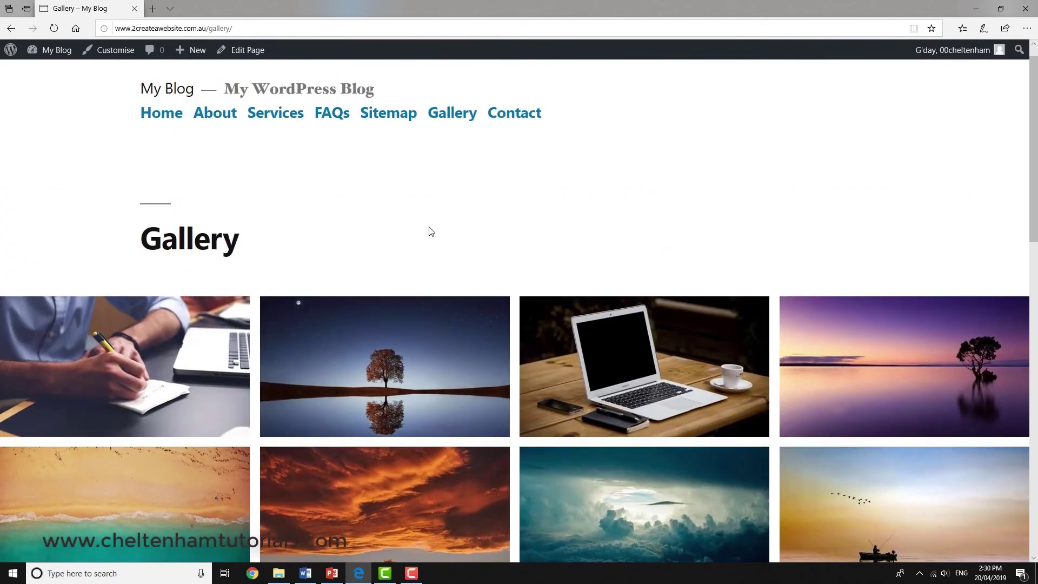